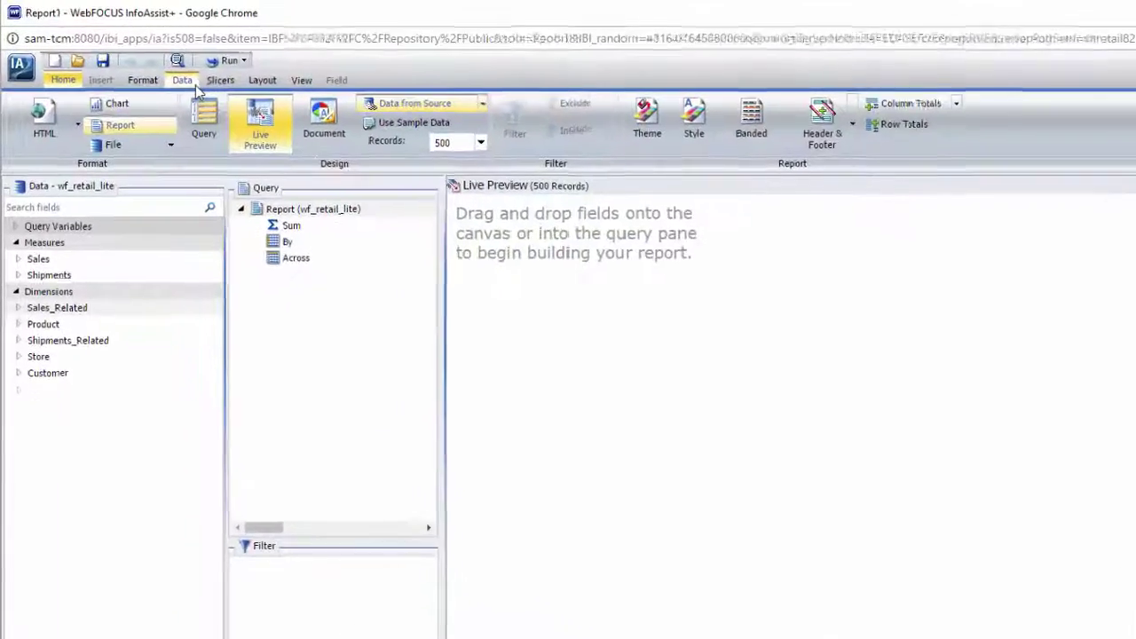
Create detail define field Define_1 and give it an alphanumeric A40 format (length 40).
left_click(159, 70)
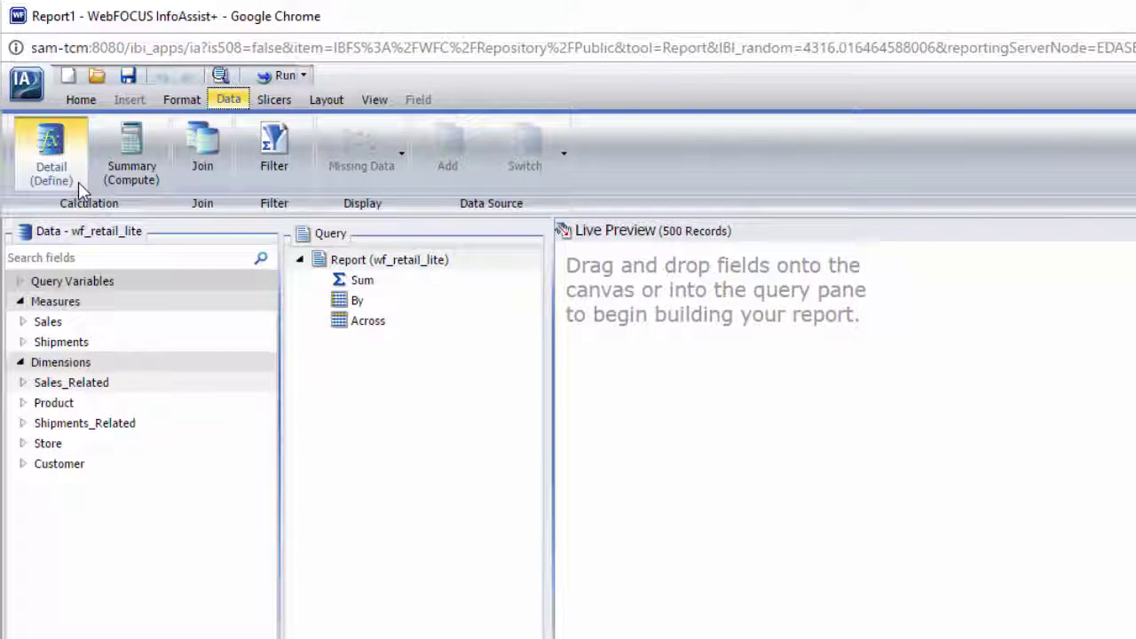
left_click(51, 151)
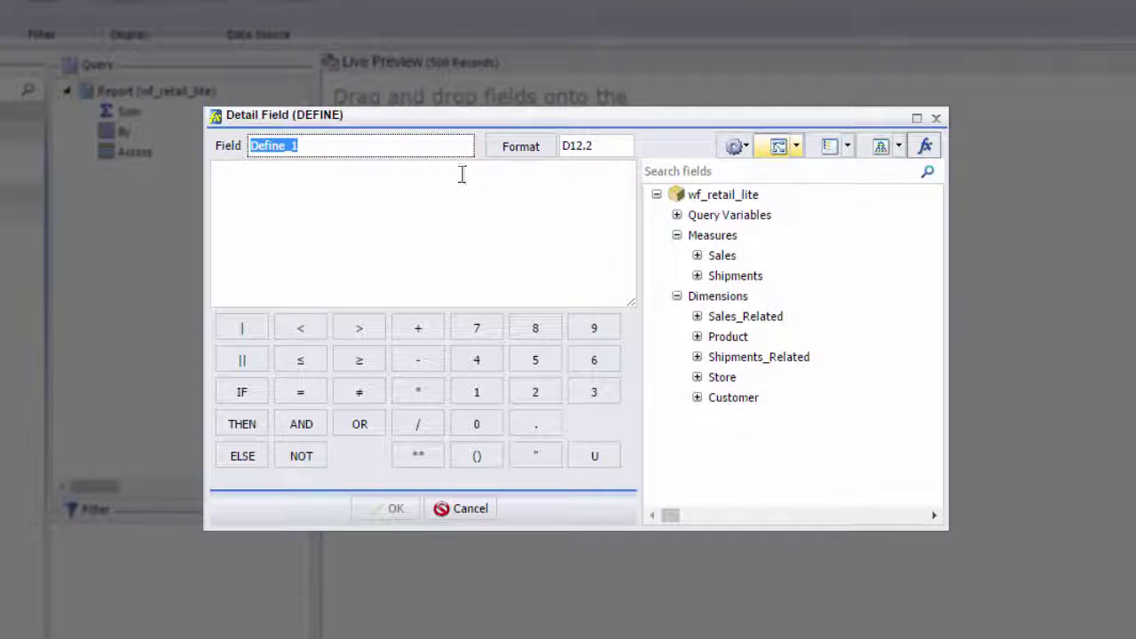
left_click(513, 149)
left_click(291, 160)
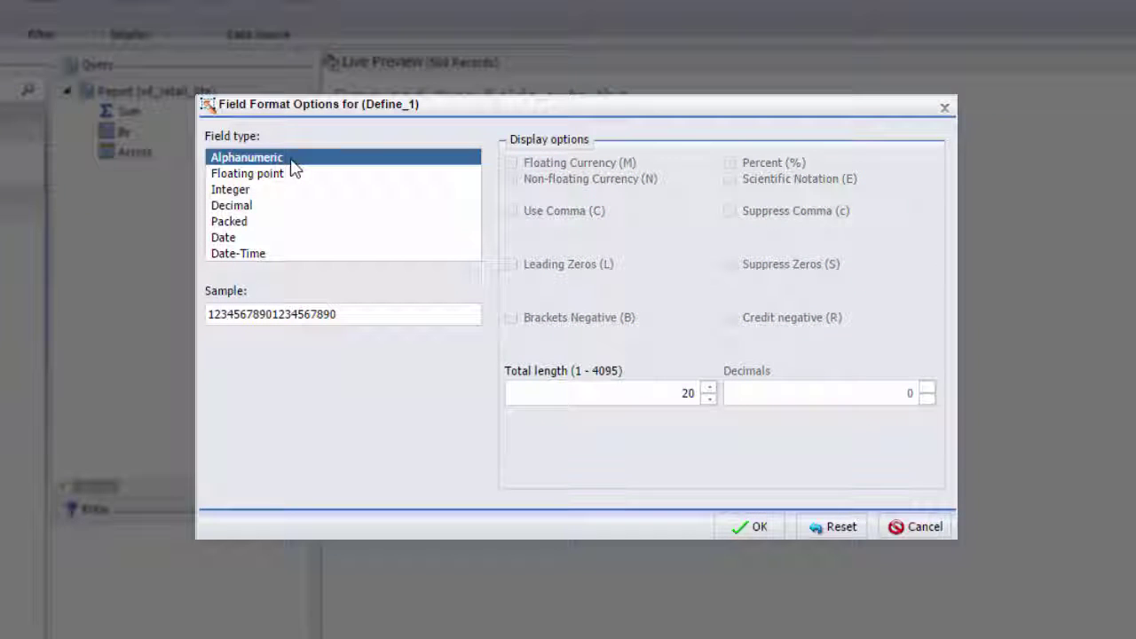
left_click(261, 237)
left_click(275, 254)
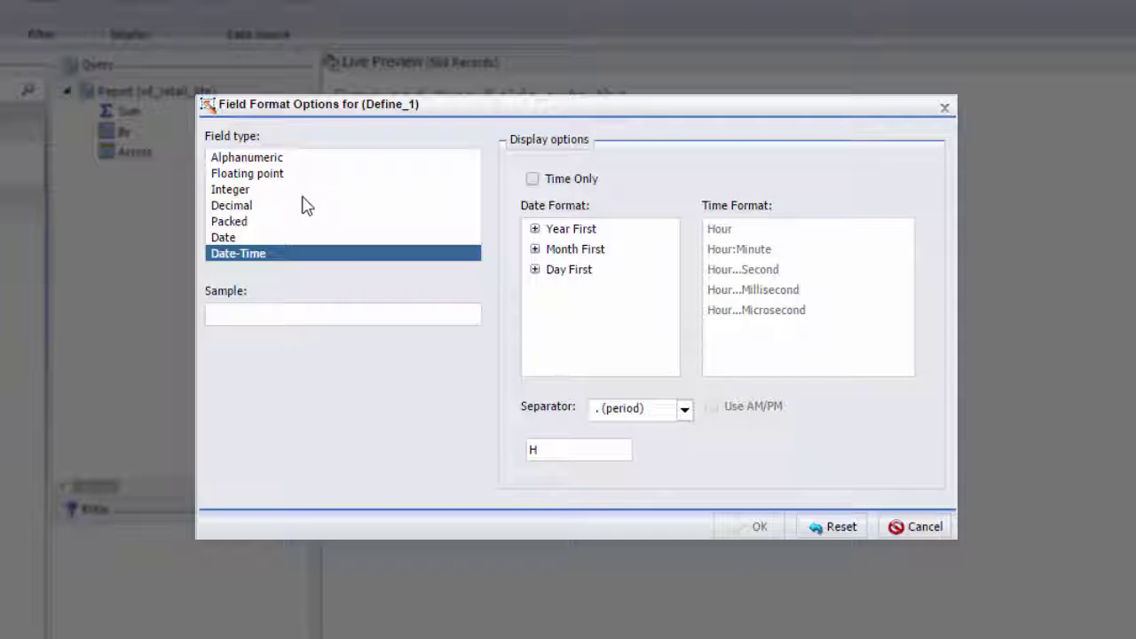
left_click(293, 160)
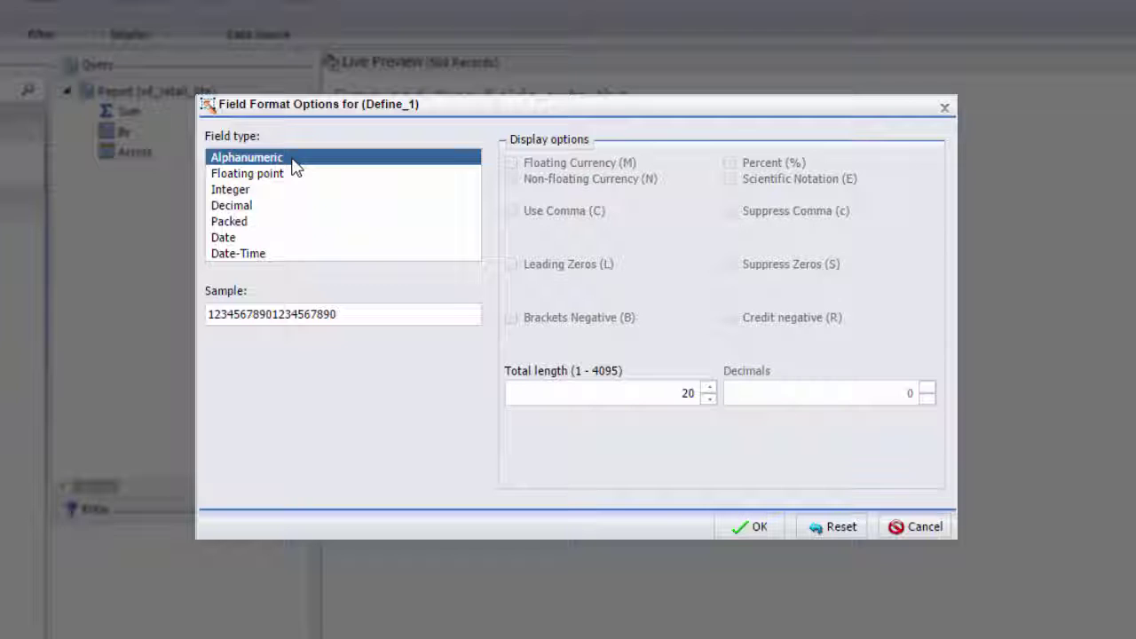
left_click(687, 393)
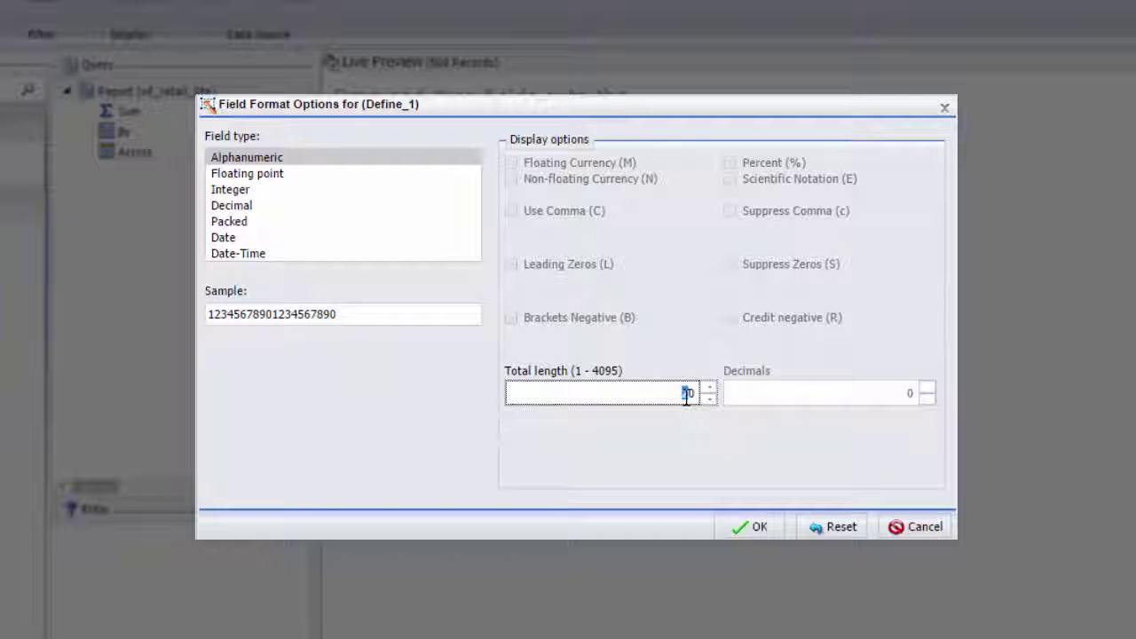
double_click(685, 393)
type("40")
left_click(725, 529)
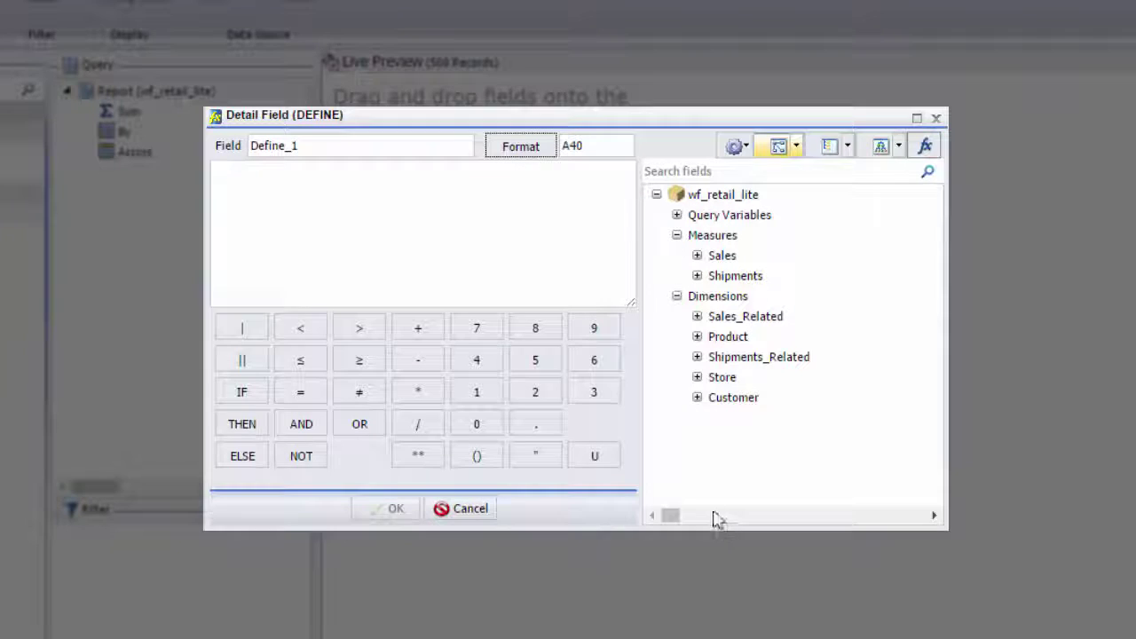
Build the expression CITY_NAME || ', ' | STATE_PROV_NAME from Customer fields and name the field CityState.
left_click(697, 398)
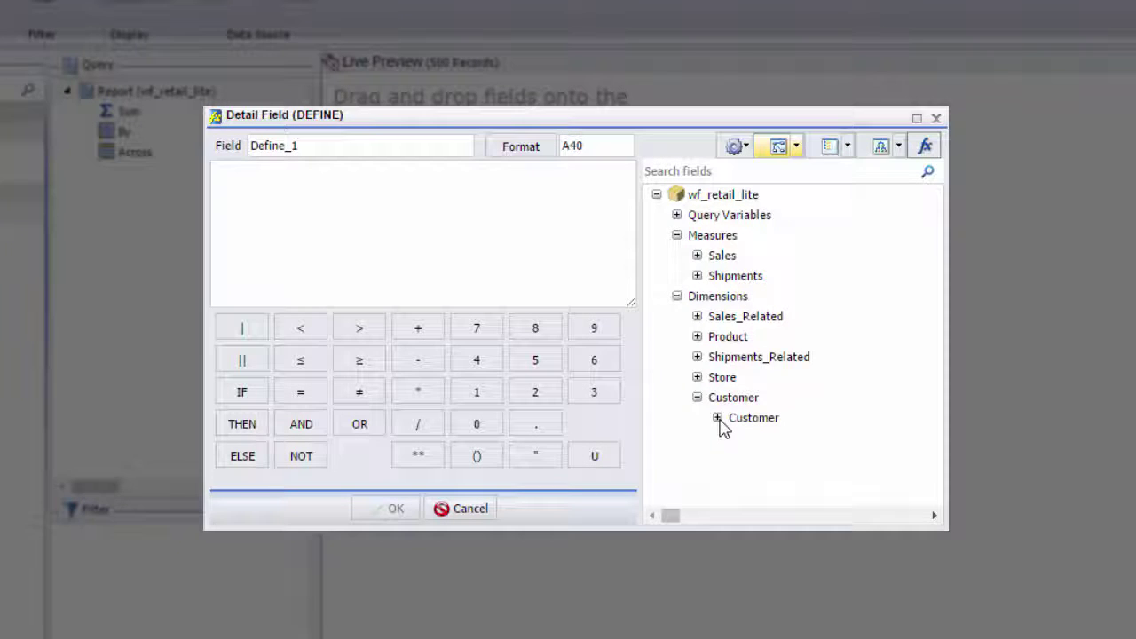
left_click(716, 418)
double_click(806, 437)
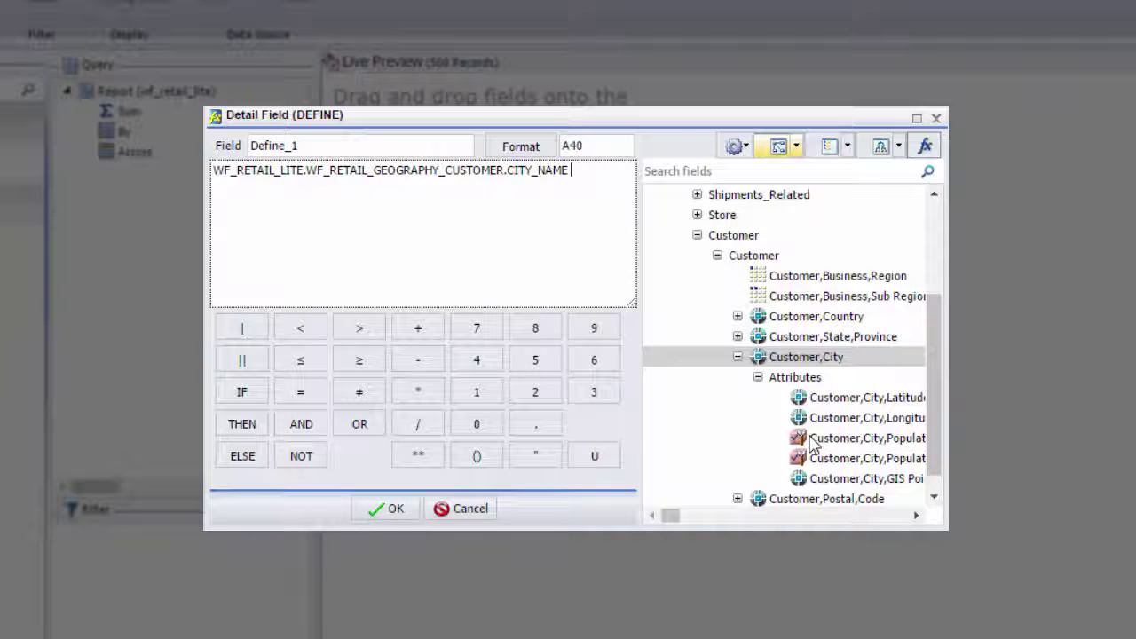
left_click(248, 328)
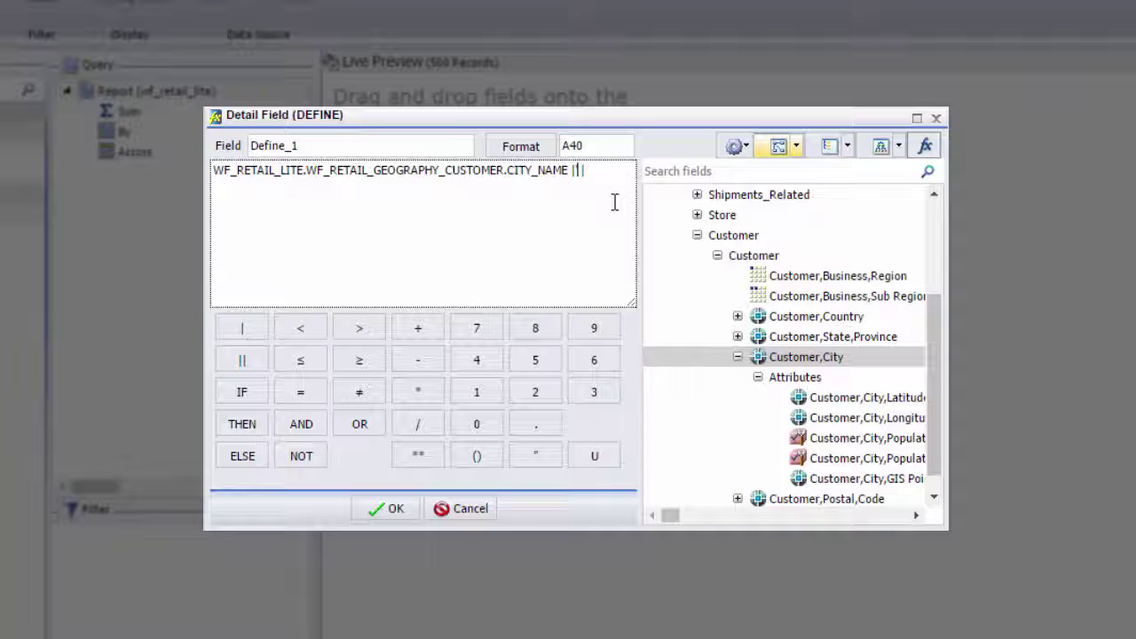
type("', ' |")
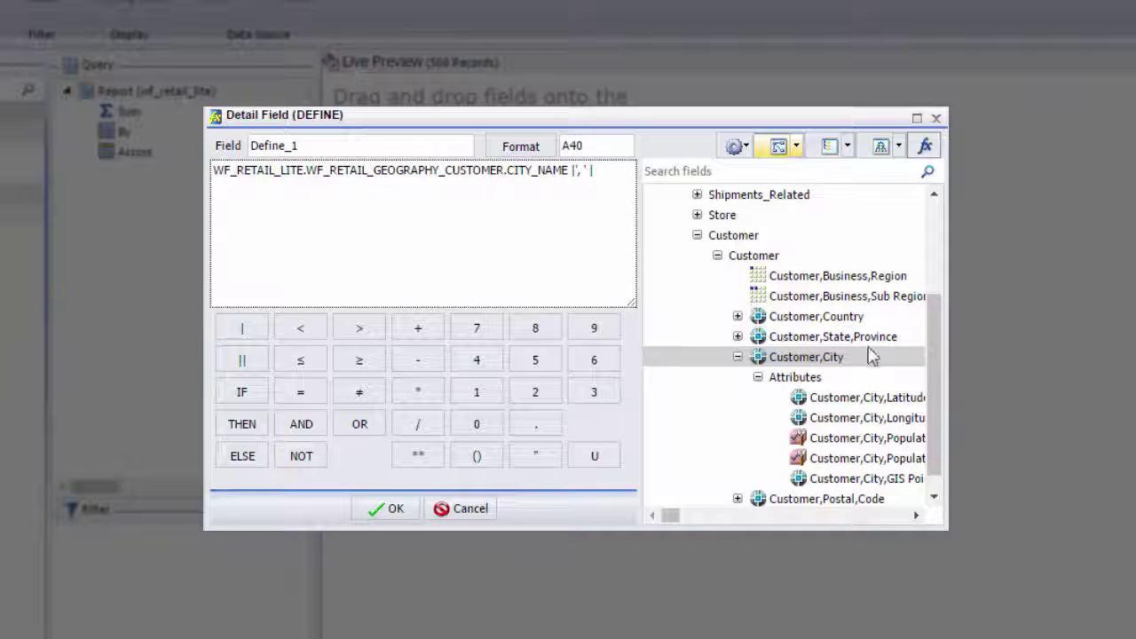
double_click(906, 339)
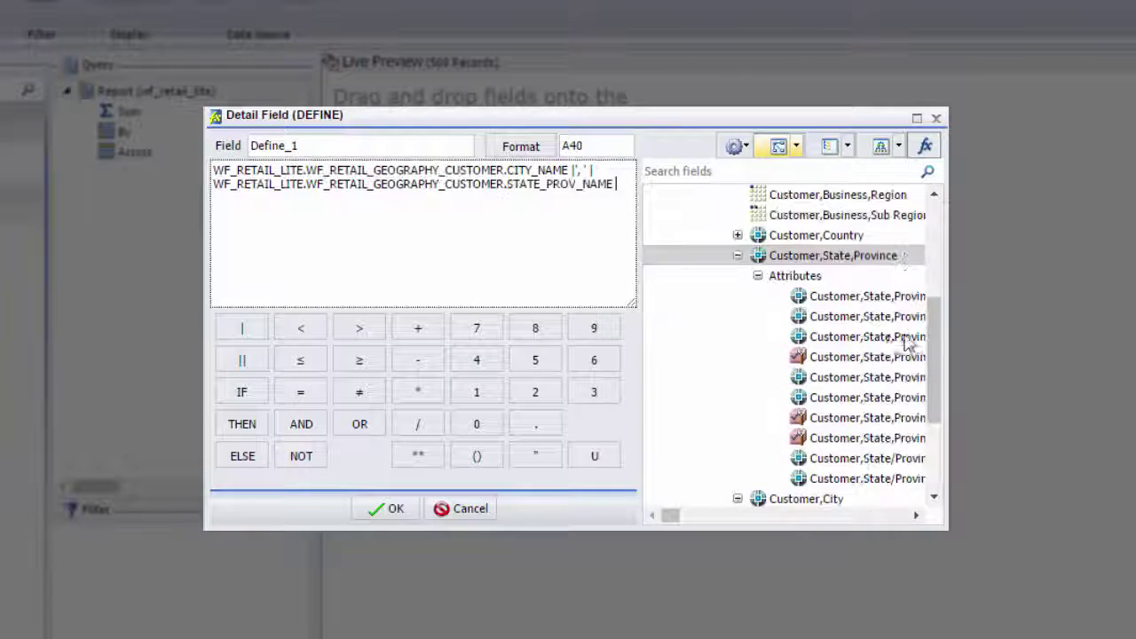
left_click(372, 157)
type("CityState")
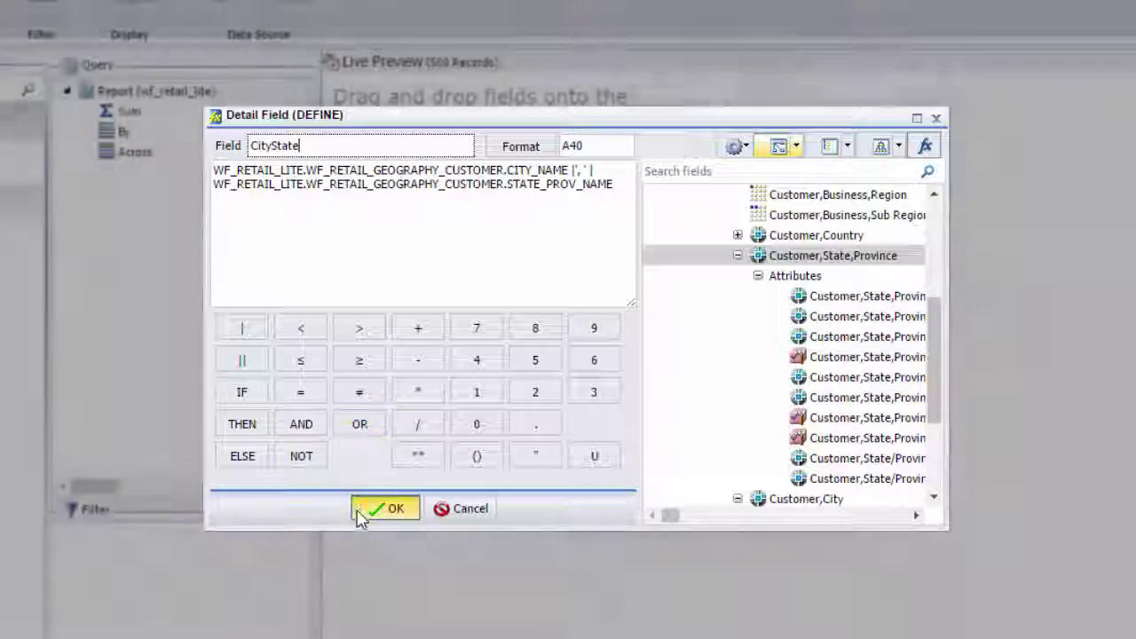
Save CityState, drop it into the report as a sort column, and retitle it 'City and State'.
left_click(364, 512)
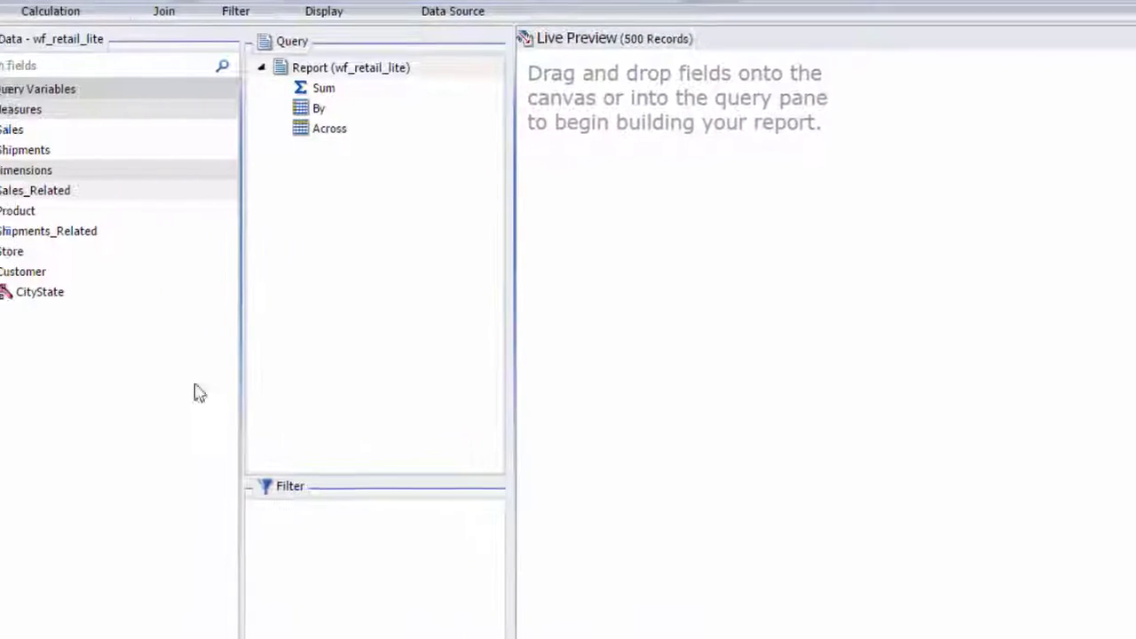
left_click_drag(118, 296, 645, 280)
right_click(642, 92)
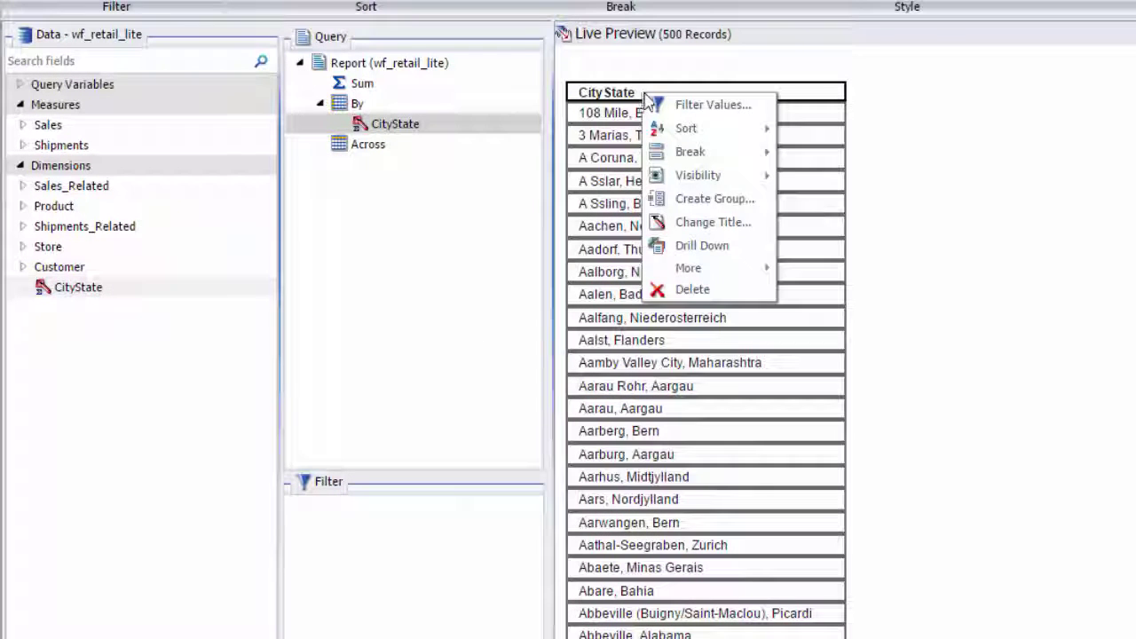
left_click(756, 224)
type("City and State")
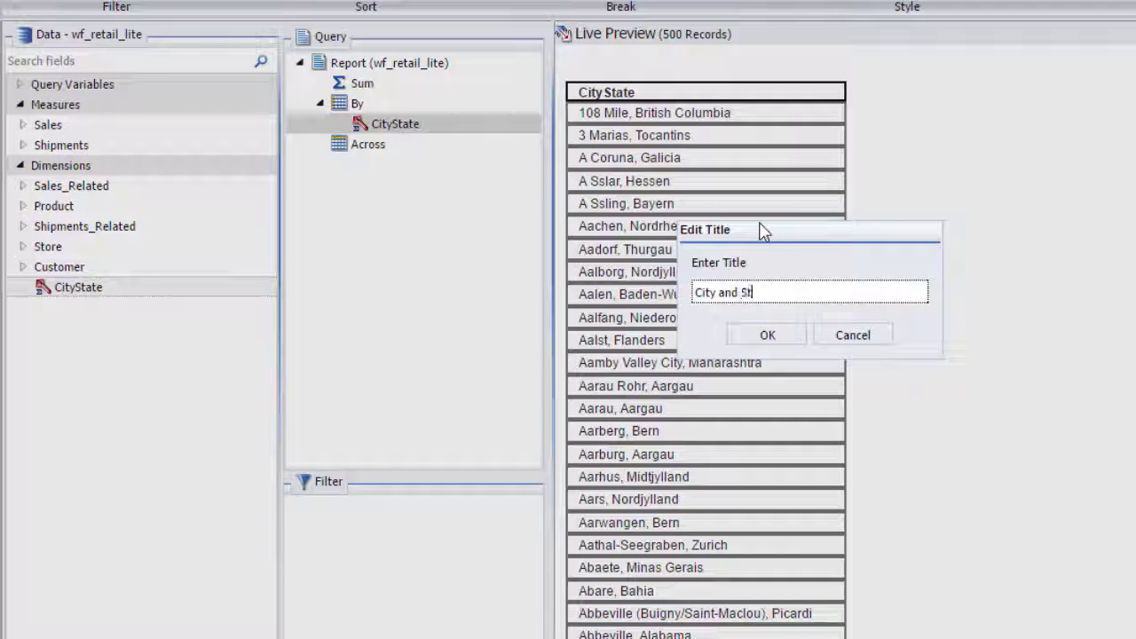
left_click(781, 334)
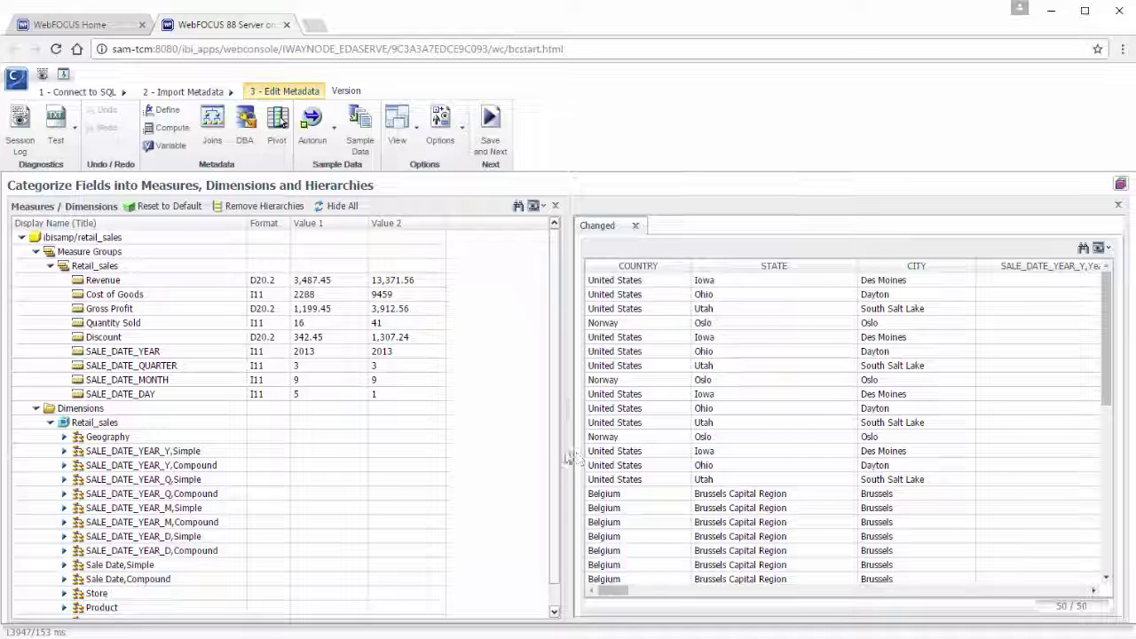
Start another define field and expand Retail_sales dimensions down to the Store fields.
left_click(167, 110)
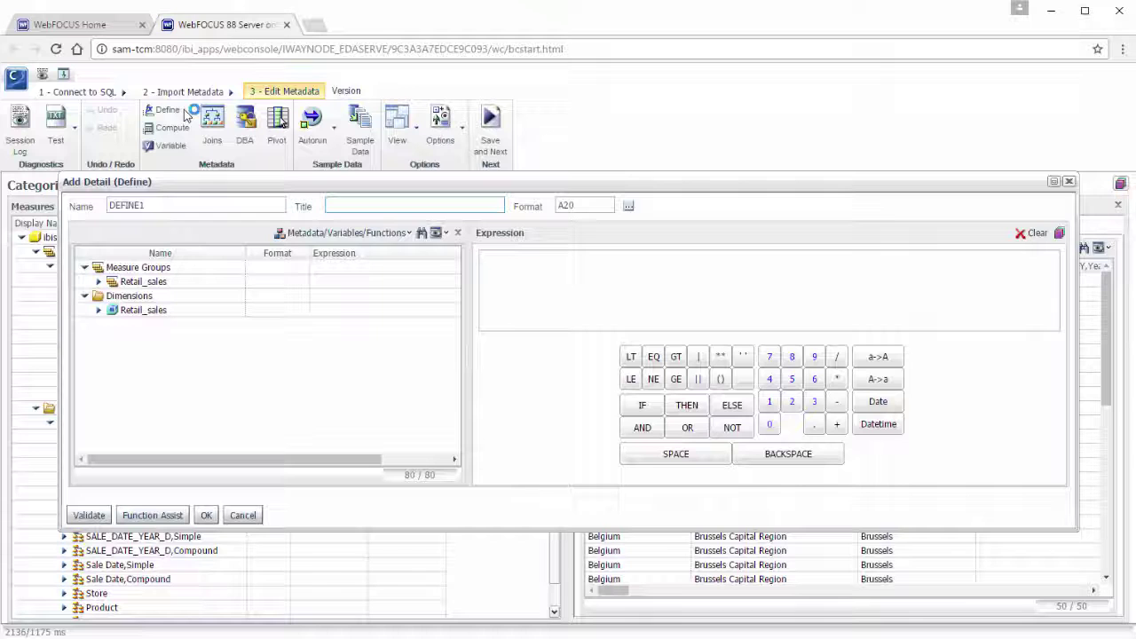
left_click(97, 311)
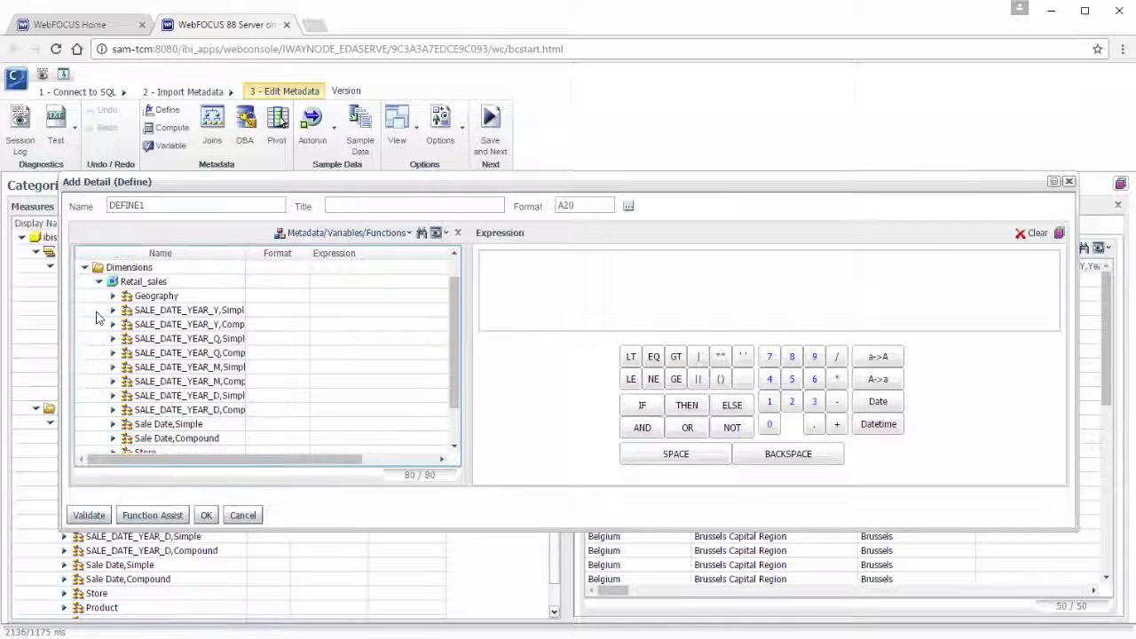
scroll(98, 315, "down", 2)
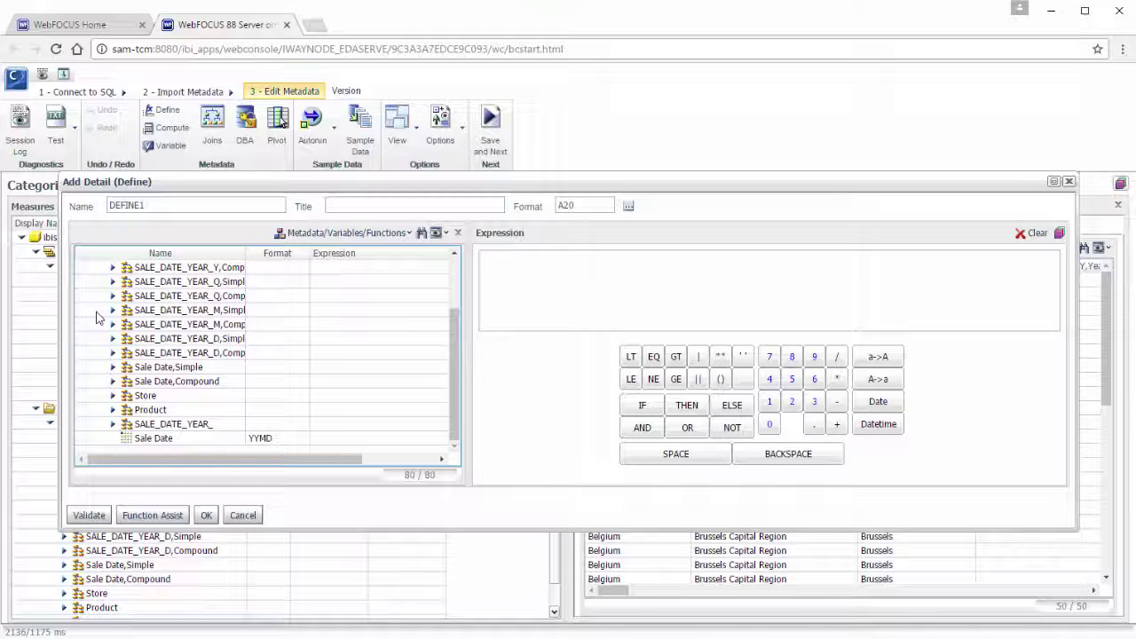
left_click(112, 396)
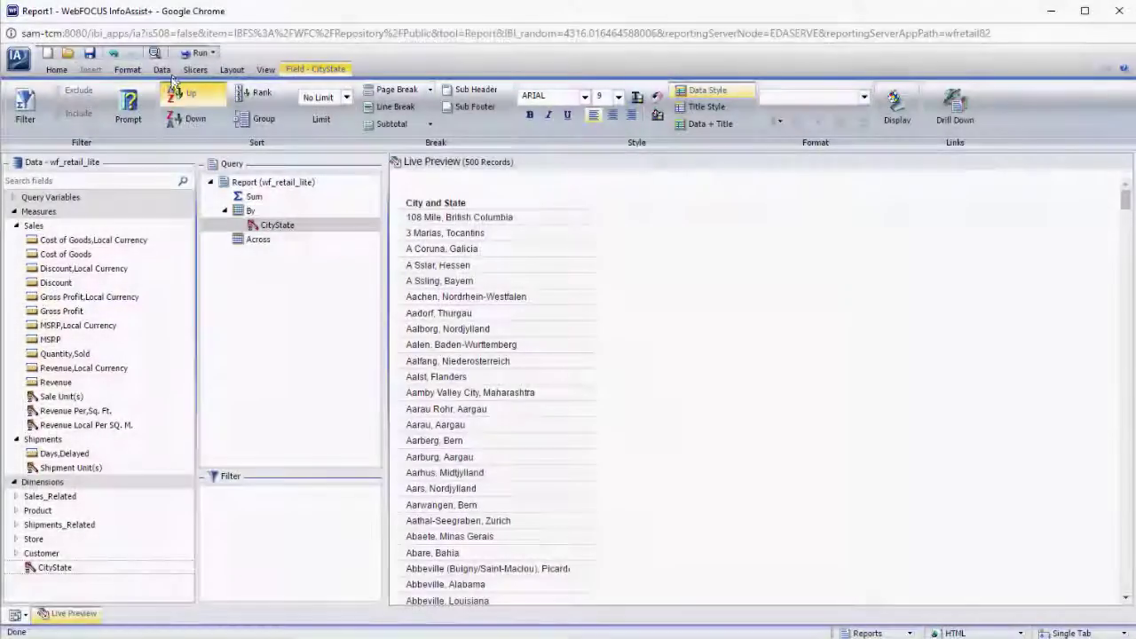
Create summary compute field RevenuePerSale as Revenue divided by Sale Unit(s), format D12.2.
left_click(162, 70)
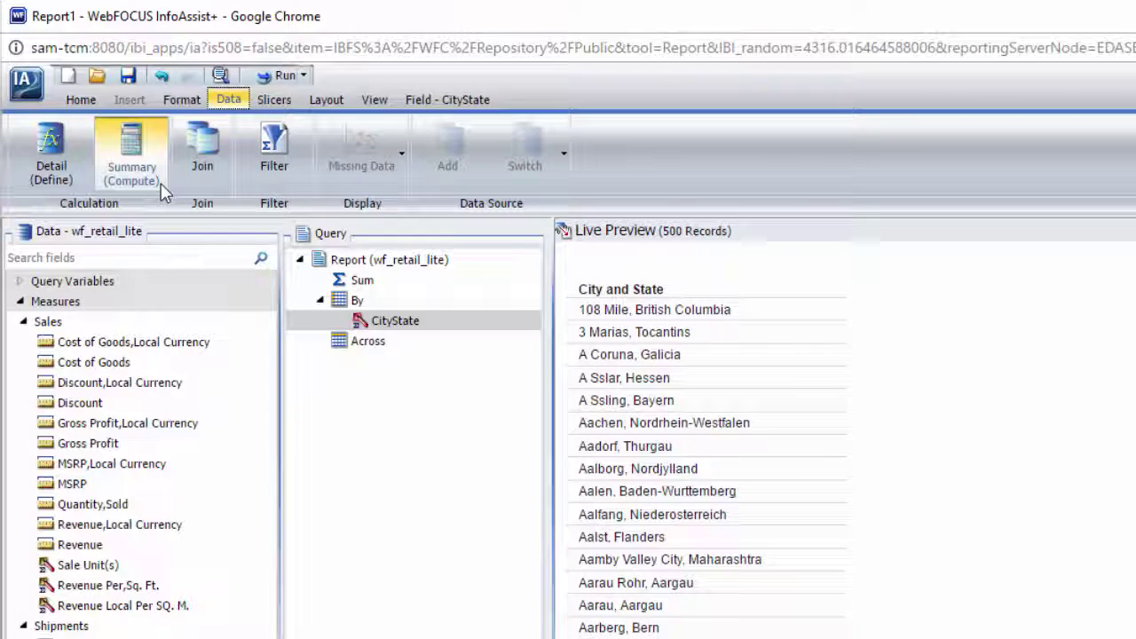
left_click(134, 160)
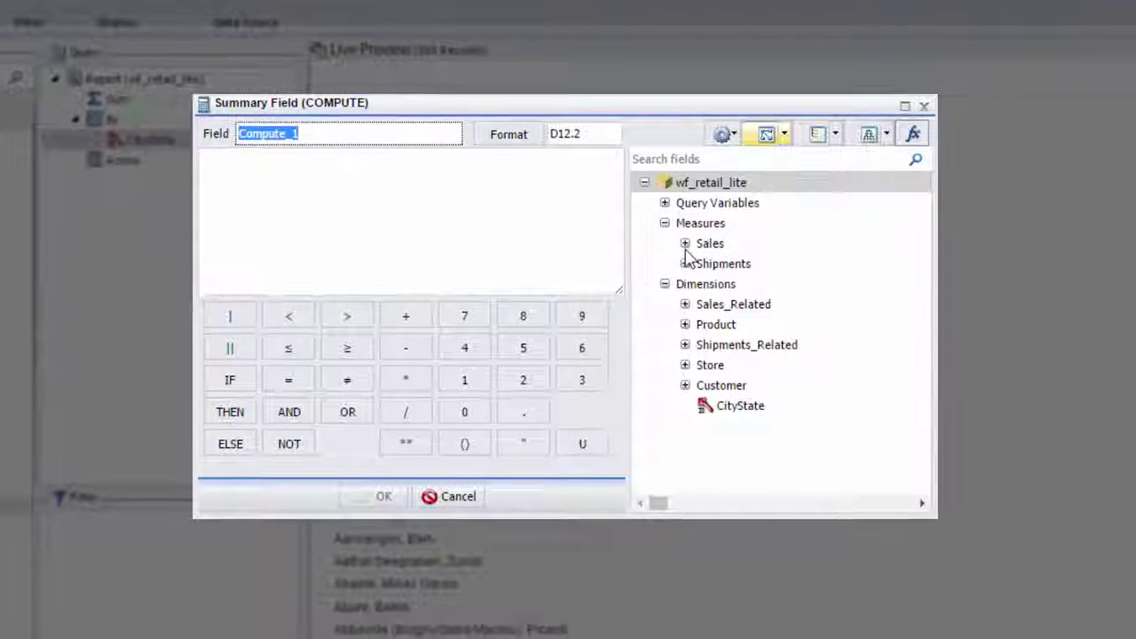
left_click(685, 244)
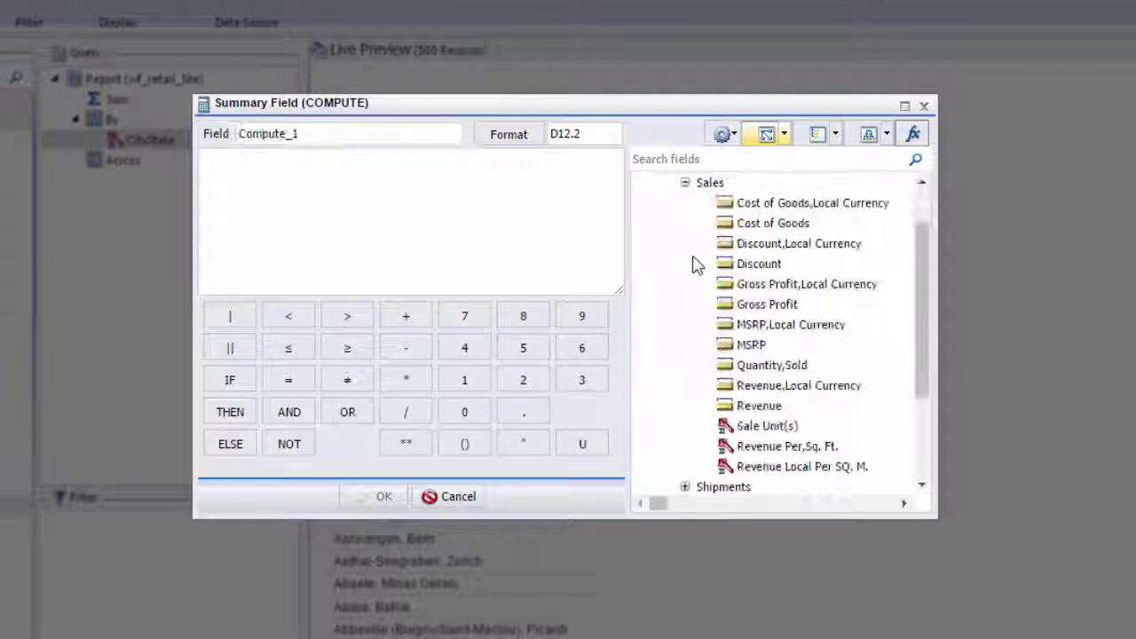
double_click(786, 406)
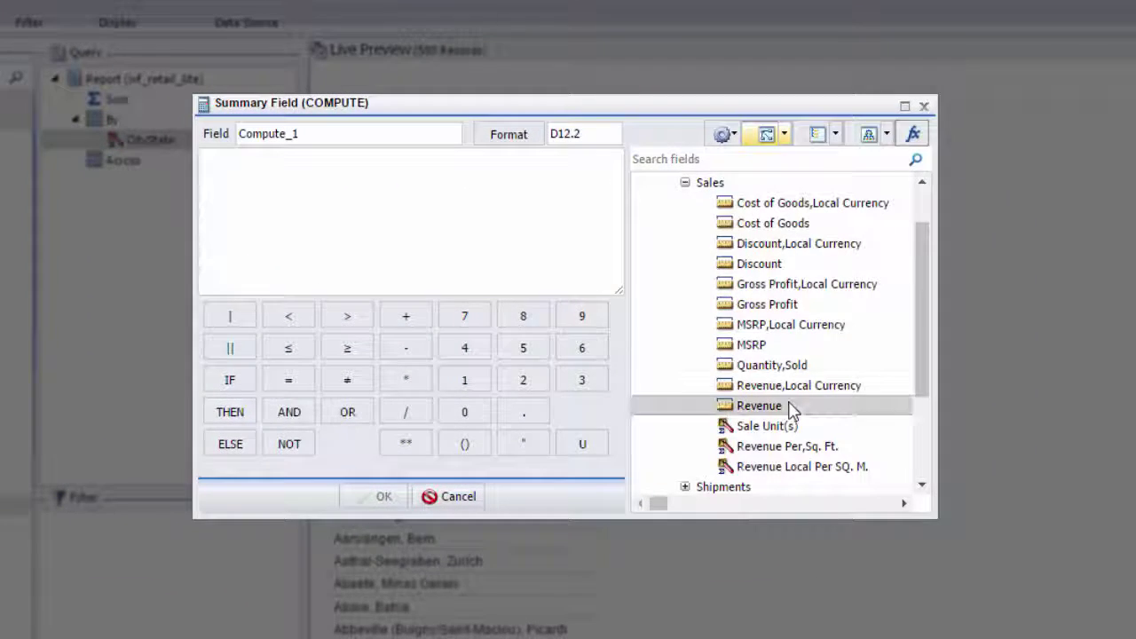
left_click(411, 413)
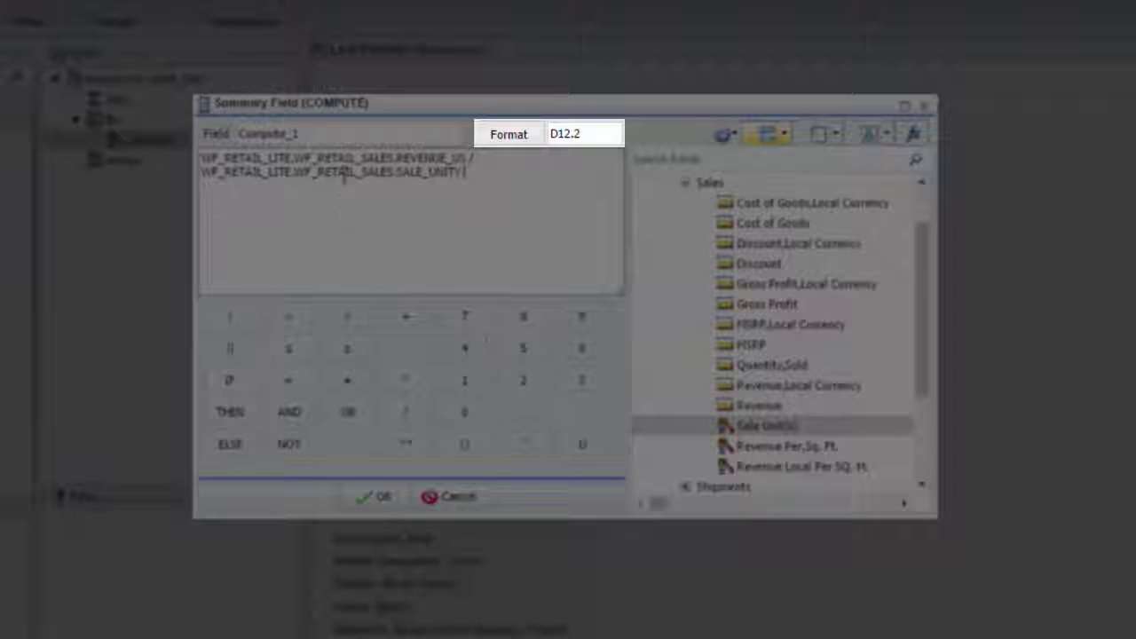
double_click(352, 132)
type("RevenuePerSale")
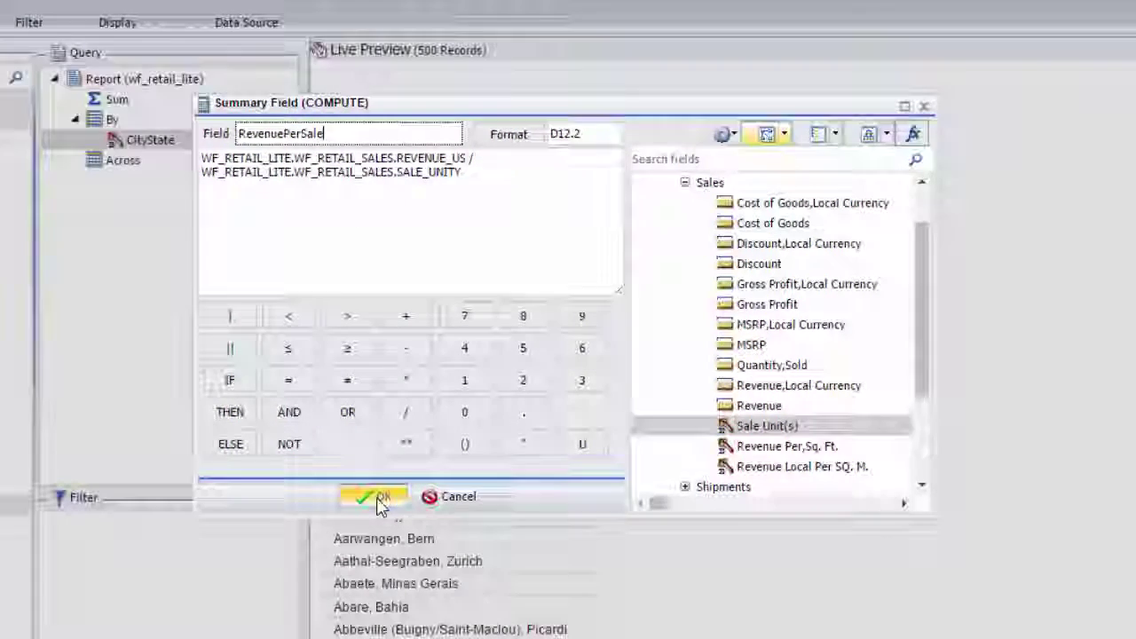
Add RevenuePerSale with the column title 'Revenue Per Sale' and run Report1 to output.
left_click(379, 498)
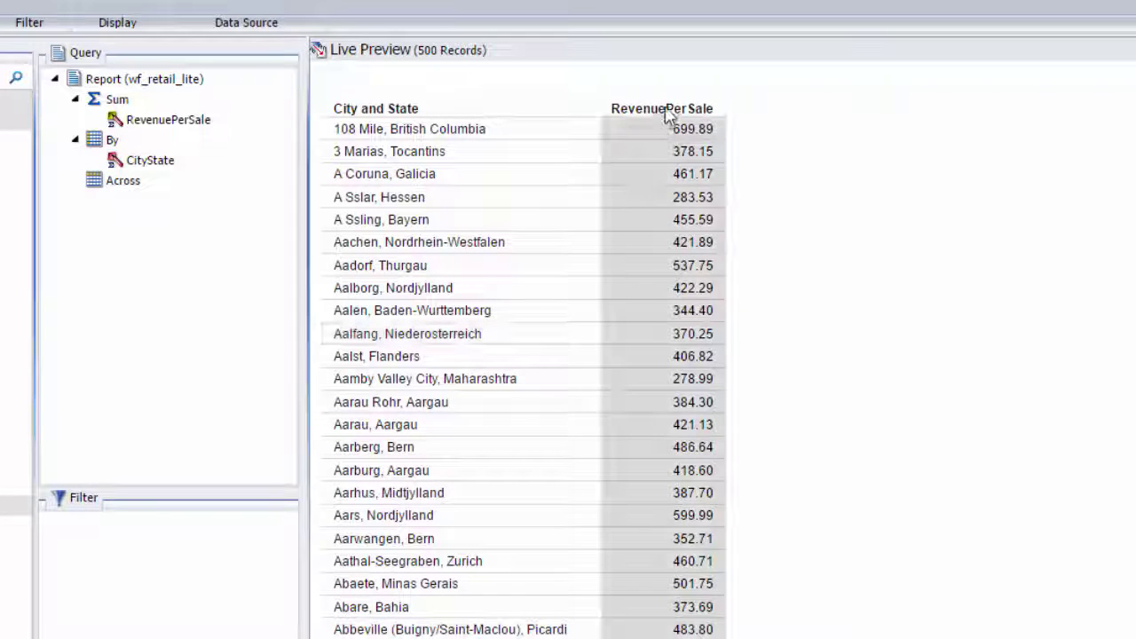
right_click(667, 110)
left_click(744, 174)
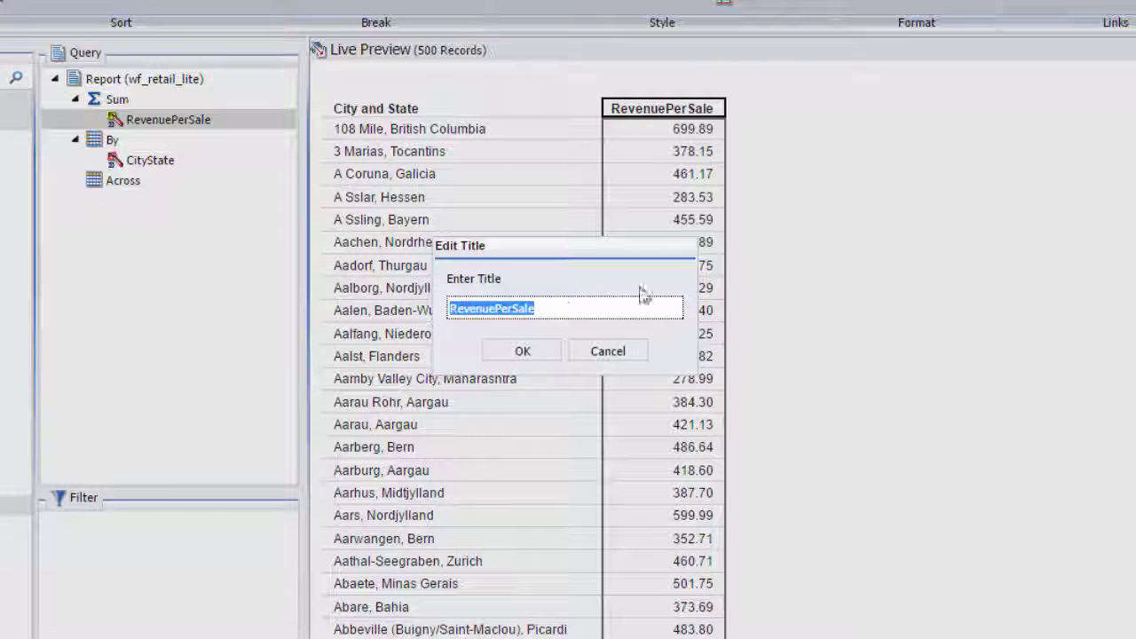
left_click(503, 308)
left_click(517, 308)
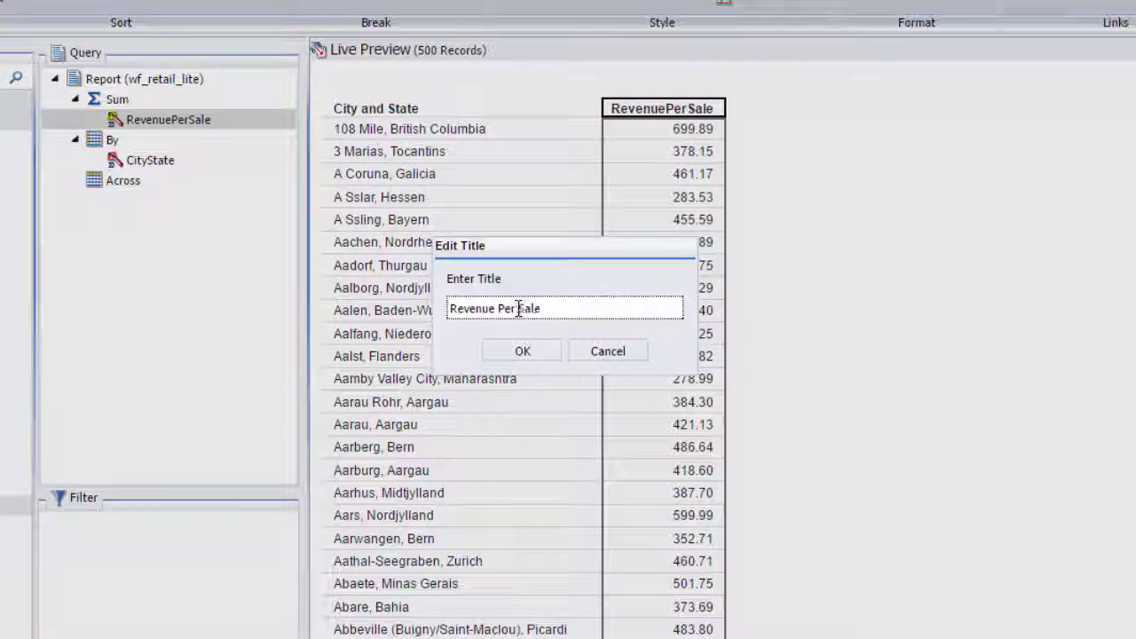
left_click(550, 353)
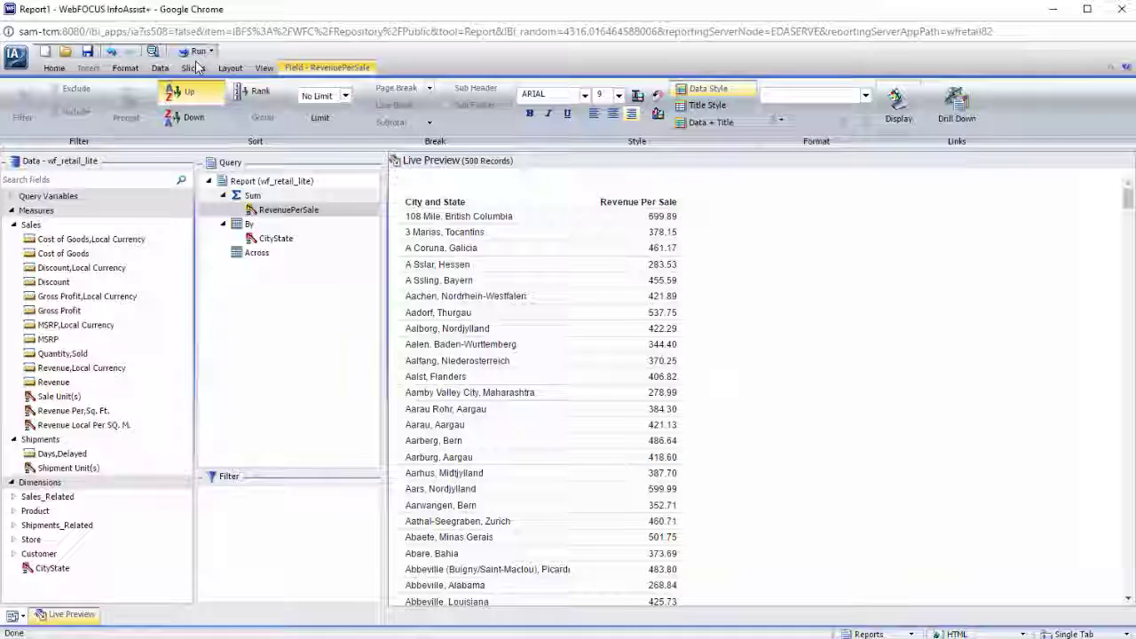
left_click(197, 55)
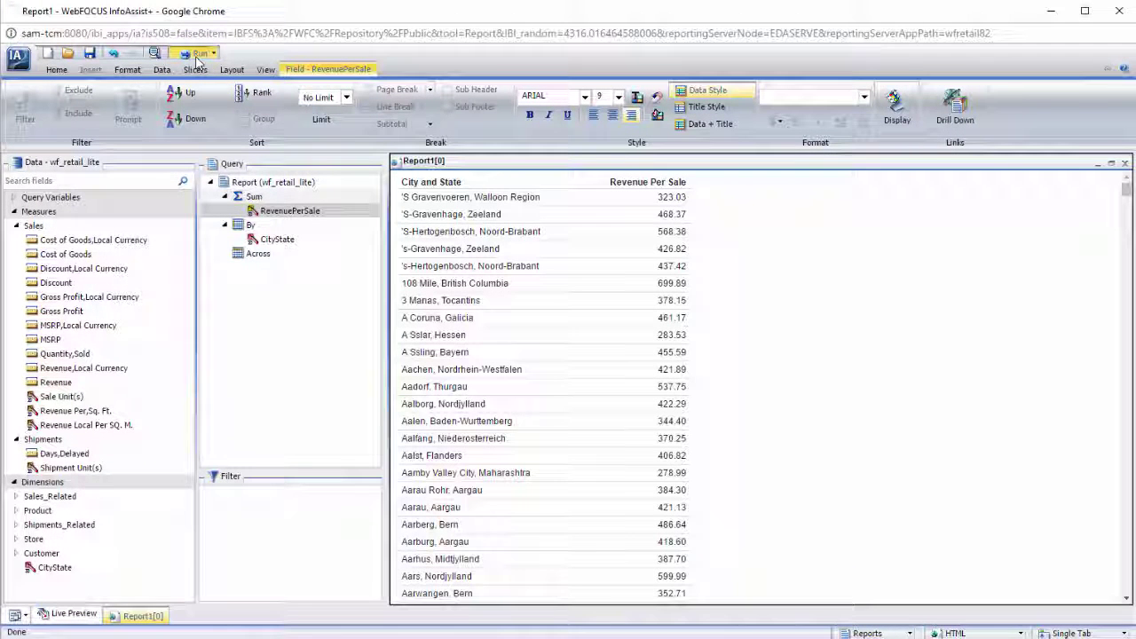